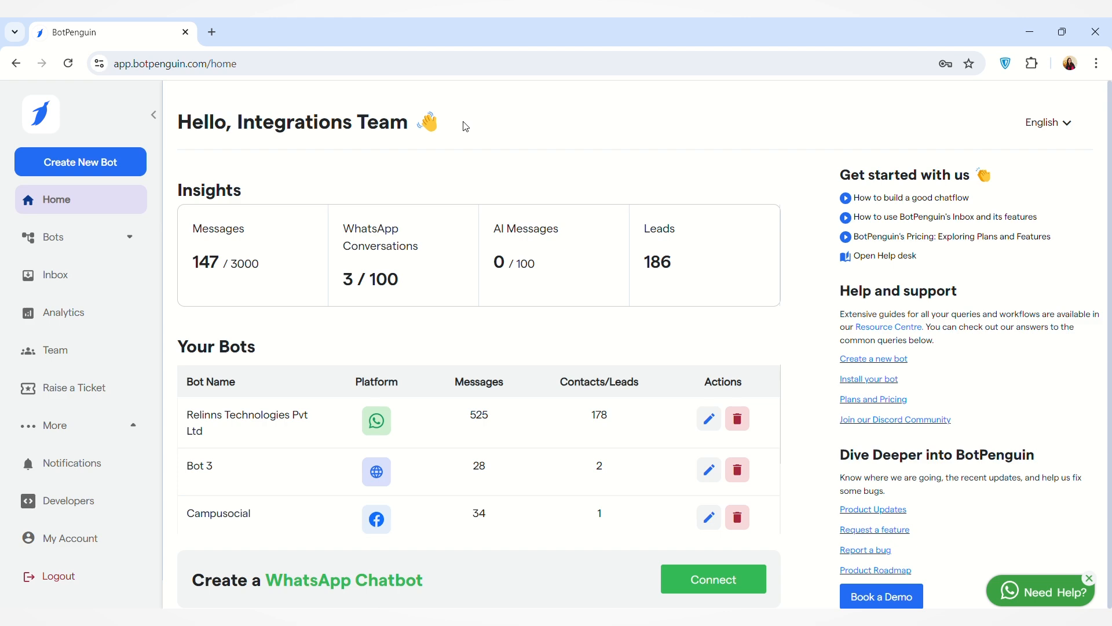
- Open the Drip Campaign section of WhatsApp Automation for the Relinns Technologies - Demo Bot - V7 bot
left_click(126, 239)
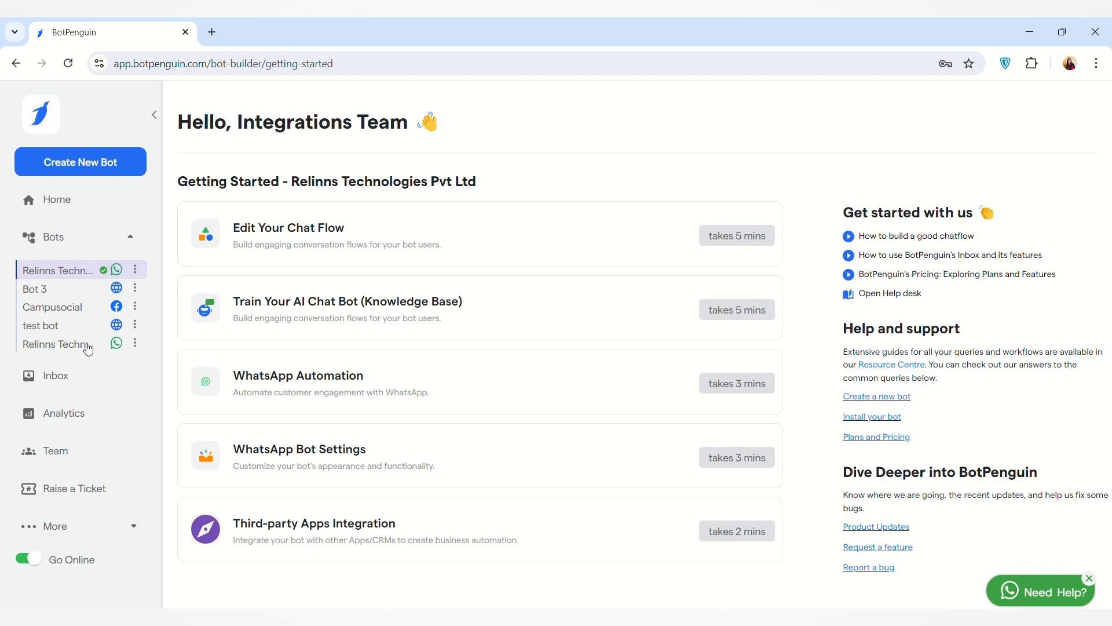
left_click(58, 344)
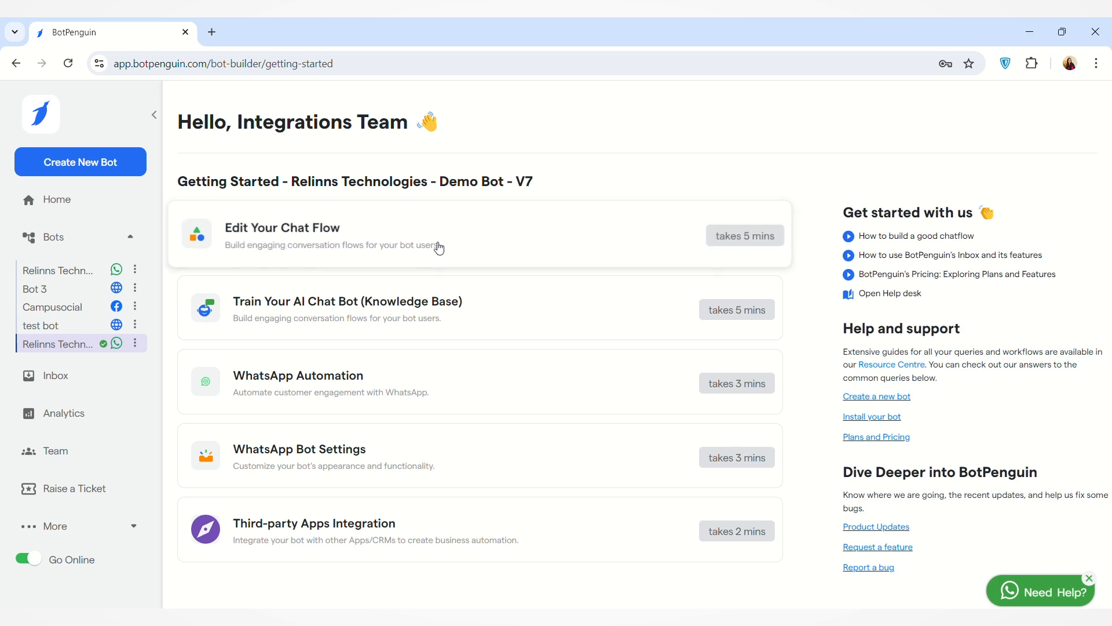
left_click(403, 385)
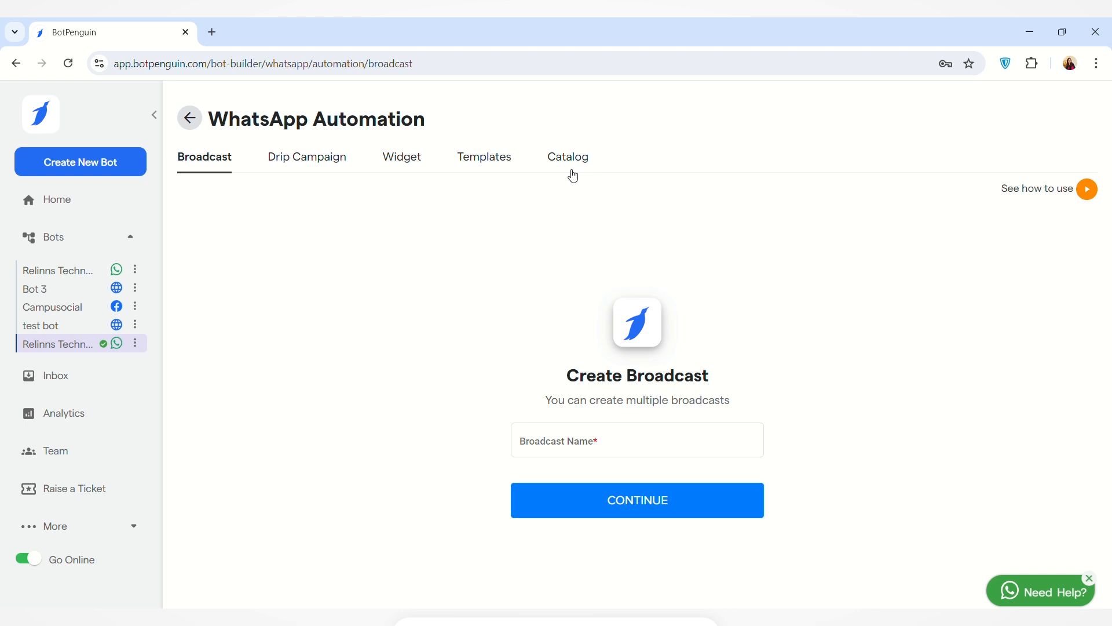
left_click(320, 166)
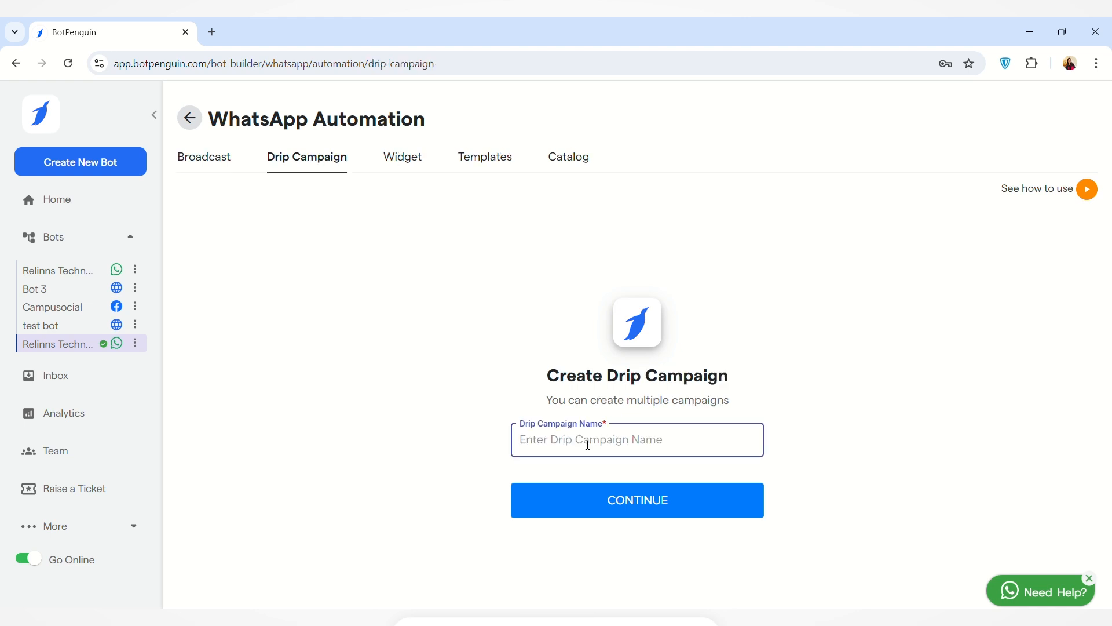
- Name the new drip campaign "Shoes campaign" and continue to its settings
type("Shoe")
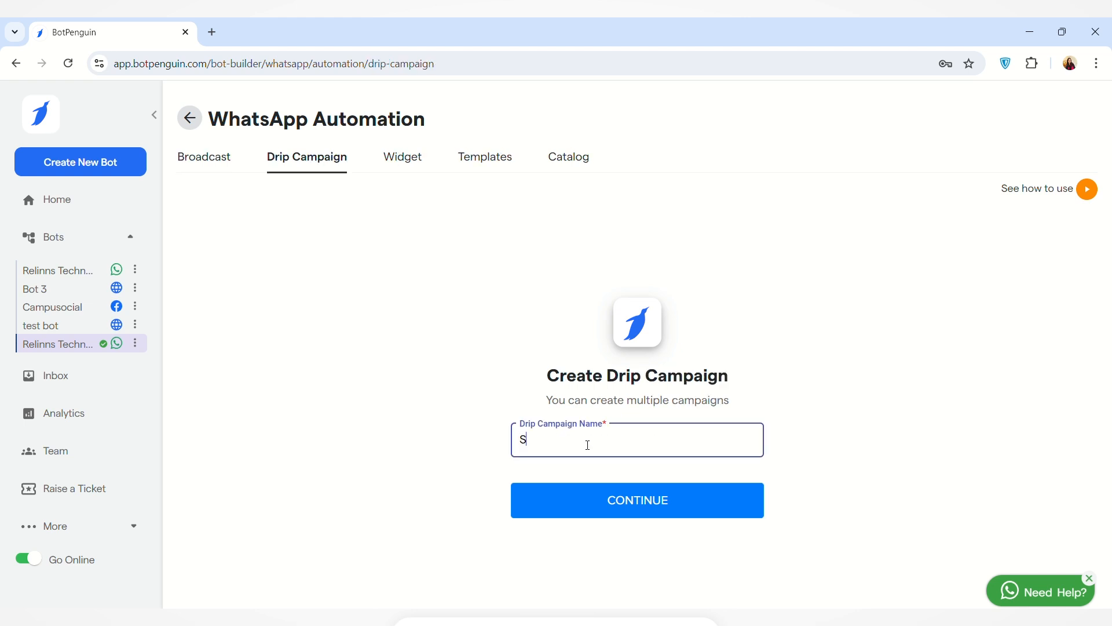
type("s campaign")
left_click(661, 514)
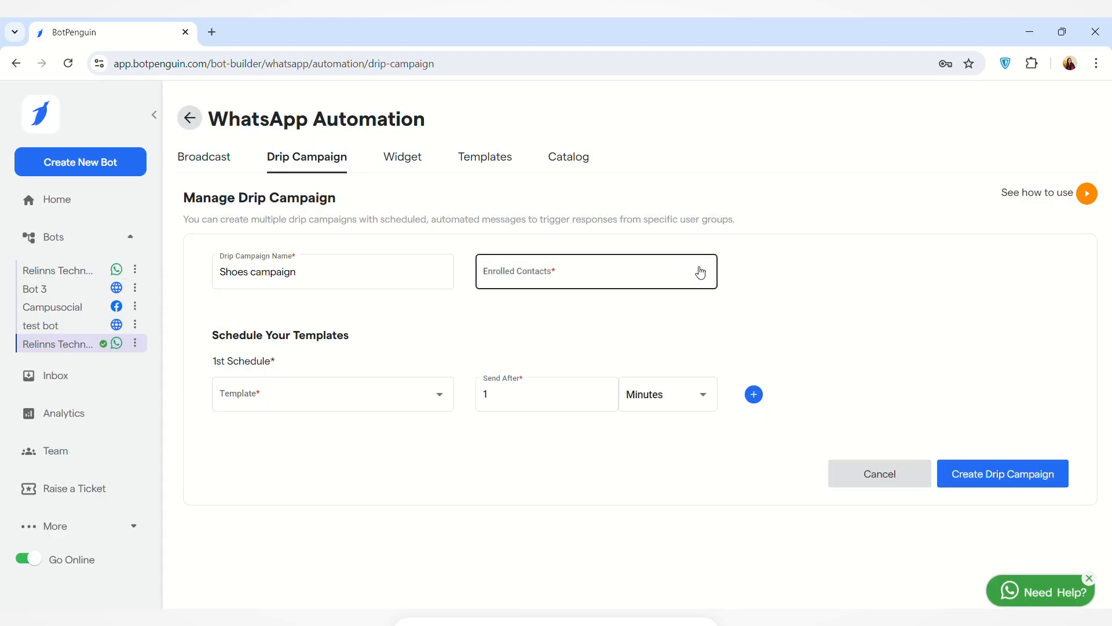
- Set the campaign's enrolled contacts to Pre-defined Groups and choose the Test group
left_click(700, 272)
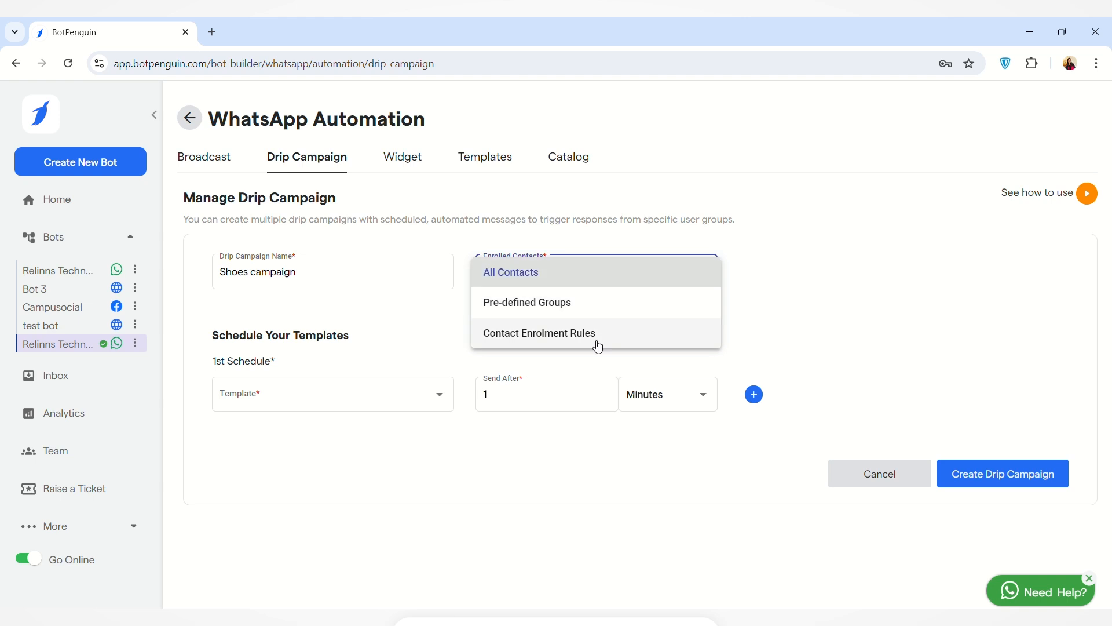
left_click(604, 312)
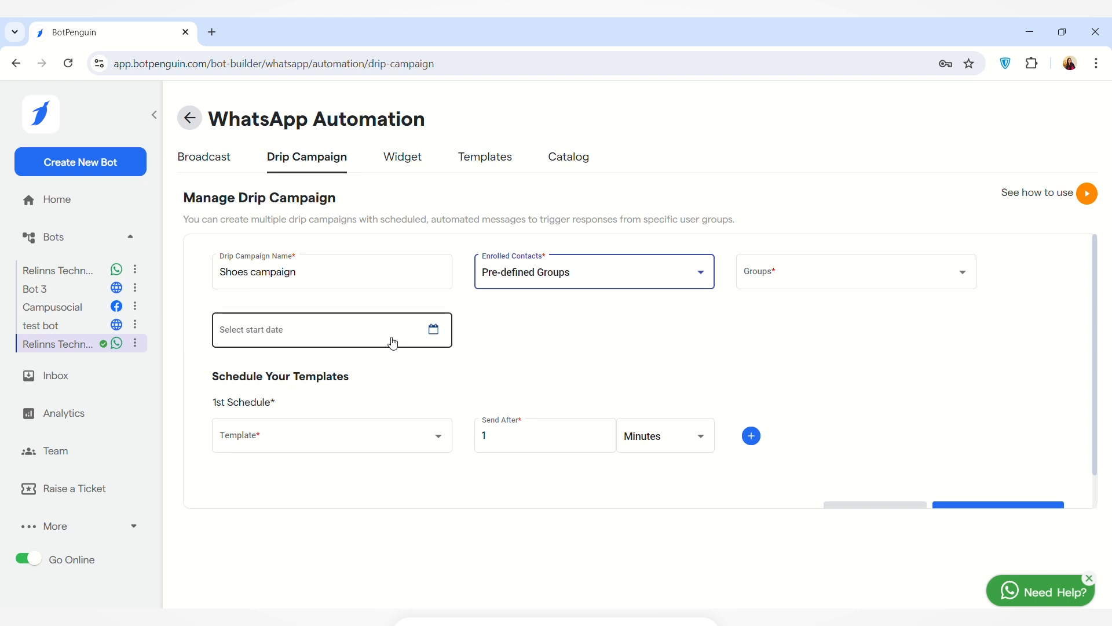
left_click(926, 275)
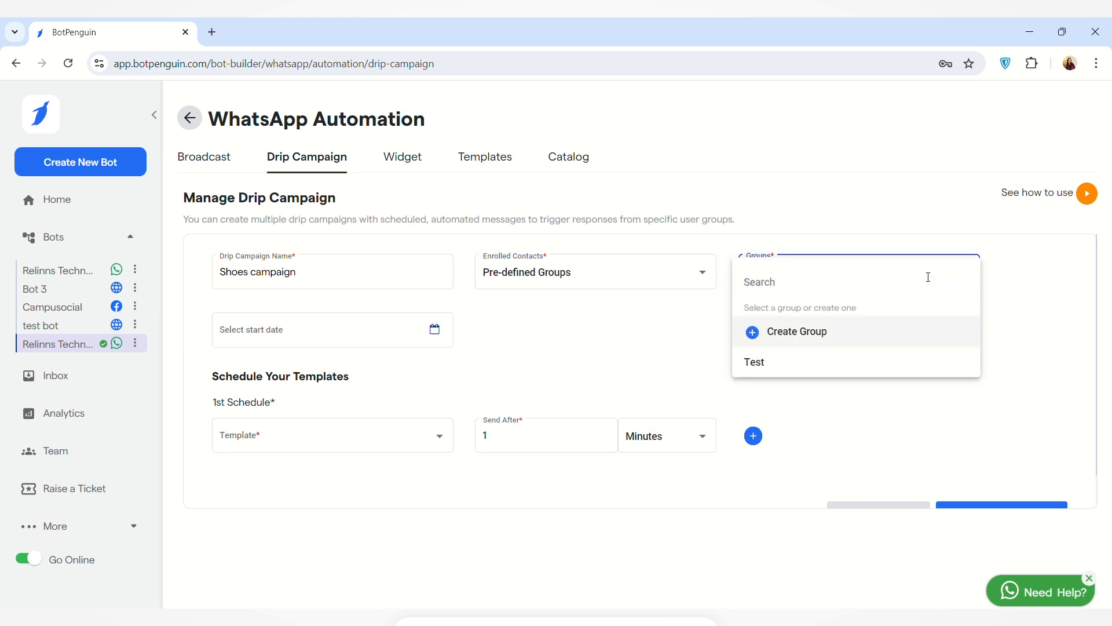
left_click(845, 362)
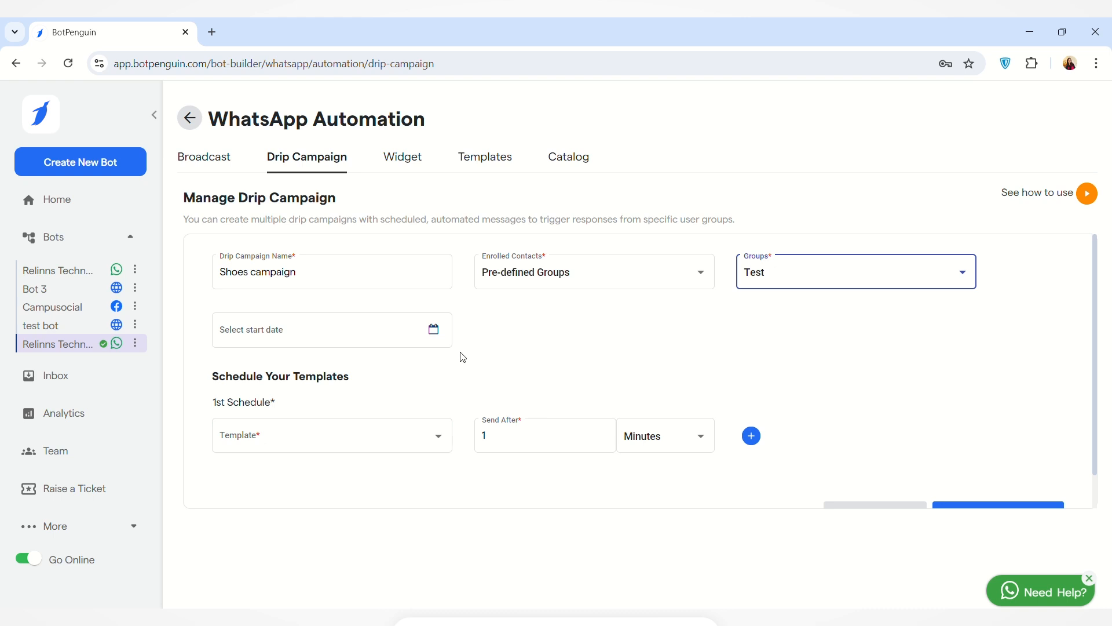
- Set the campaign's start date to Jul 30th, 2024 05:14 PM
left_click(352, 335)
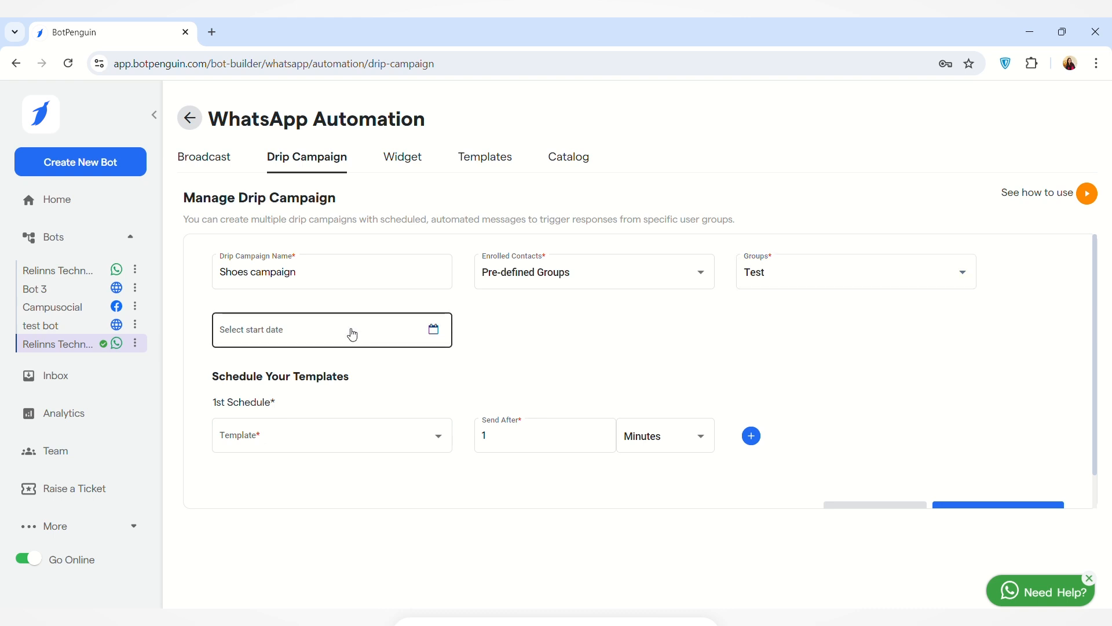
left_click(351, 334)
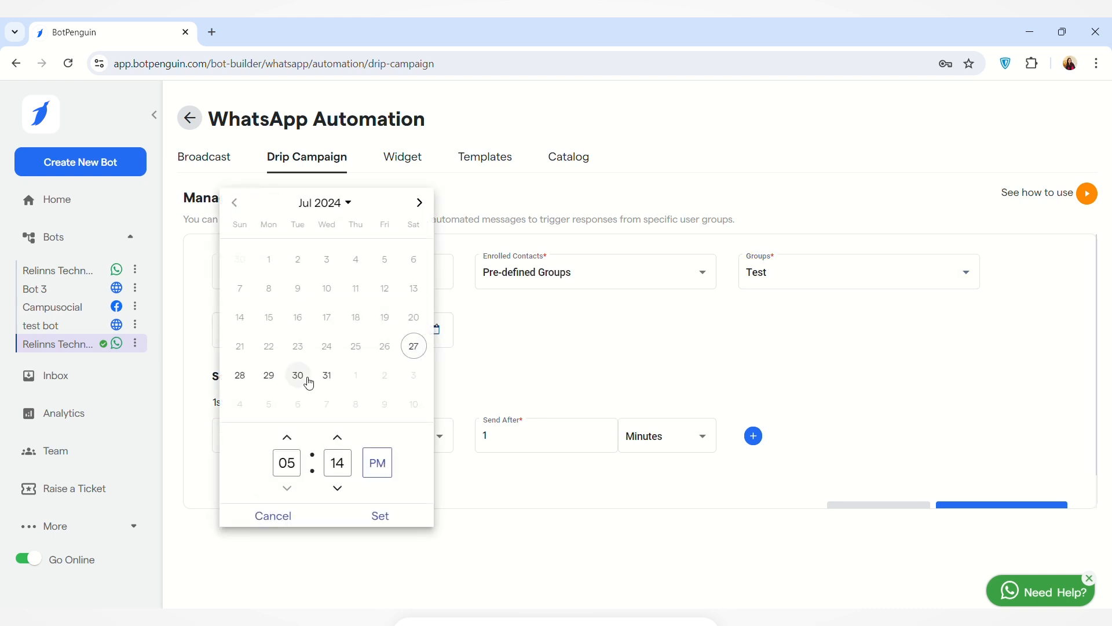
left_click(297, 376)
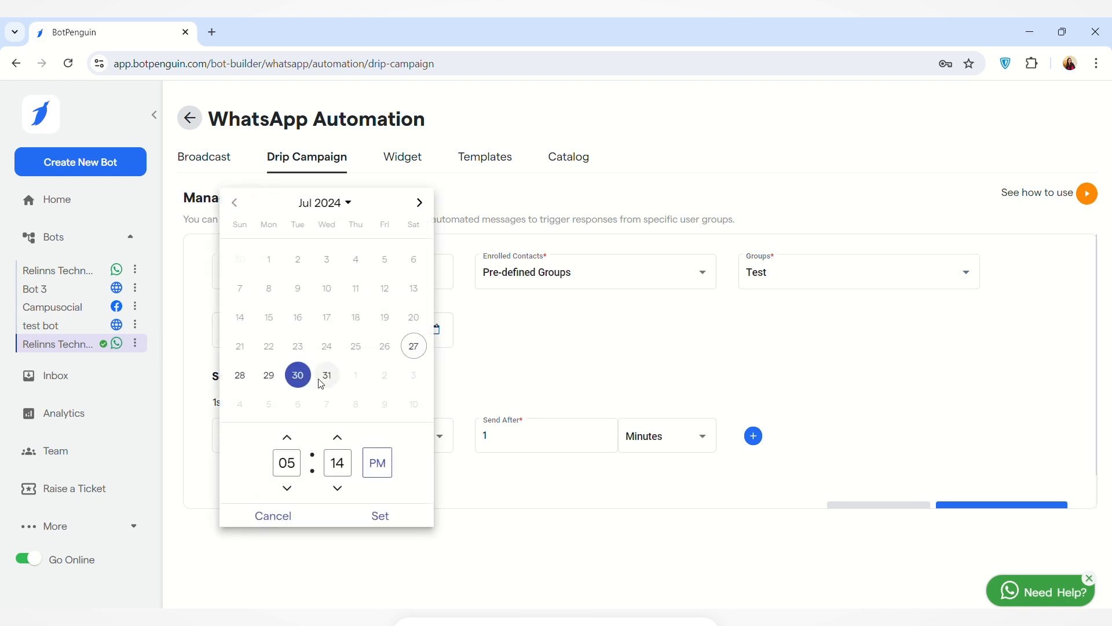
left_click(381, 517)
- Choose the Send_offer_message_on_whatsapp template for the 1st schedule and set its send delay unit to Days
scroll(426, 400, "down", 1)
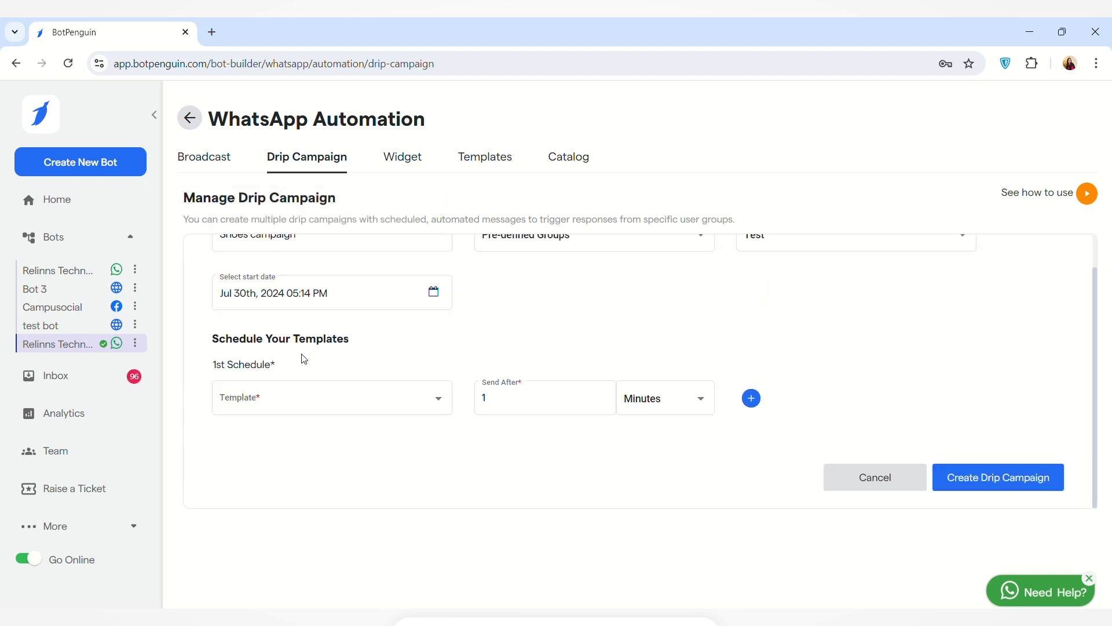
left_click(440, 399)
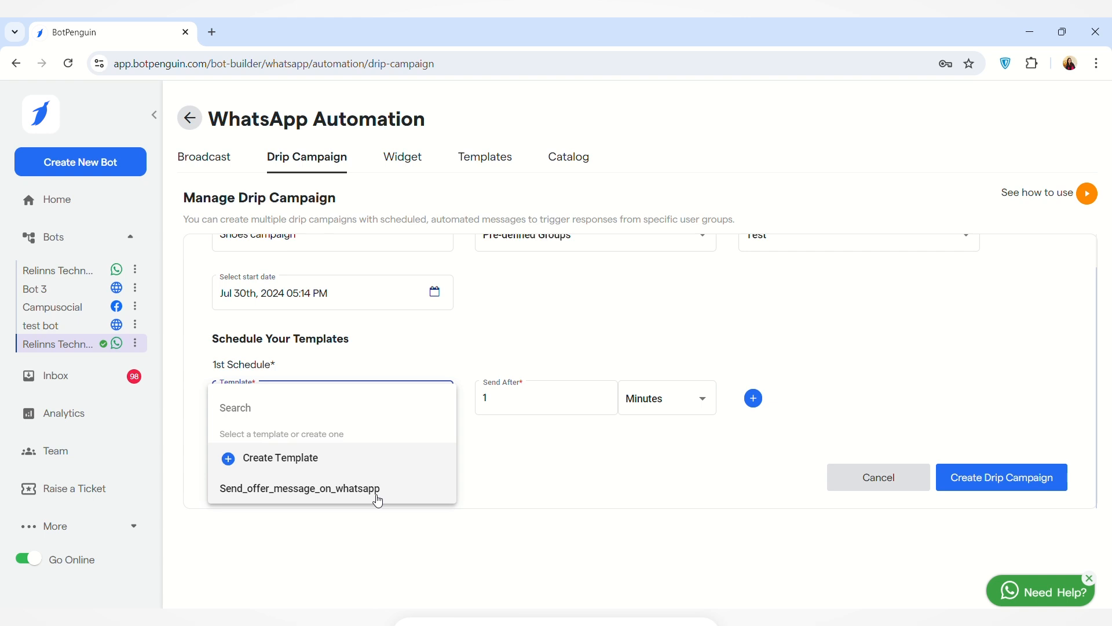
left_click(378, 491)
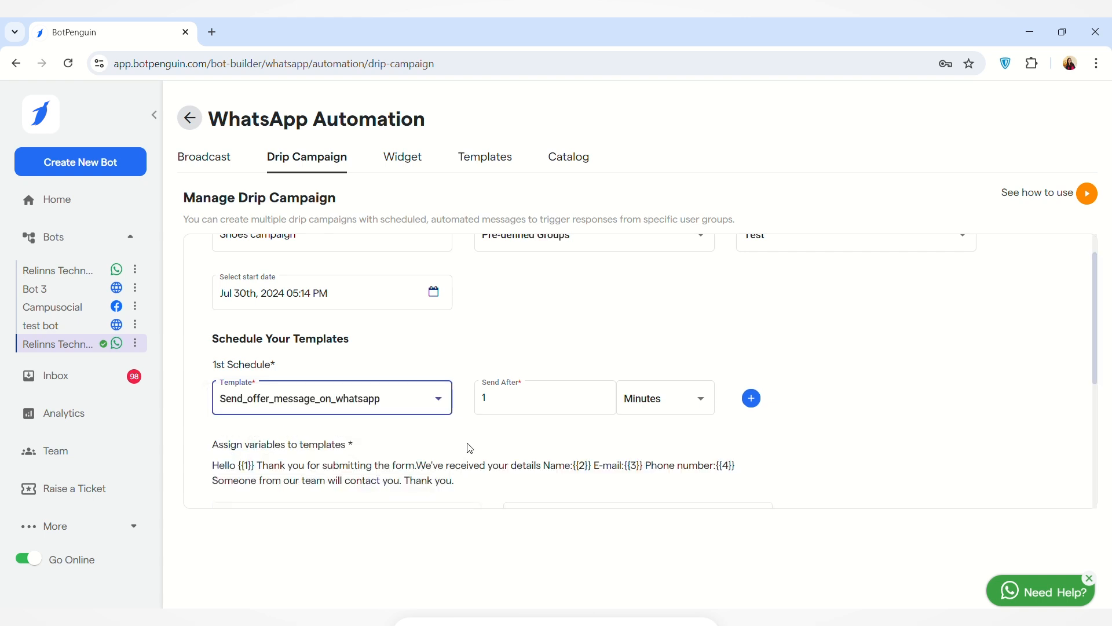
left_click(570, 407)
scroll(571, 444, "up", 1)
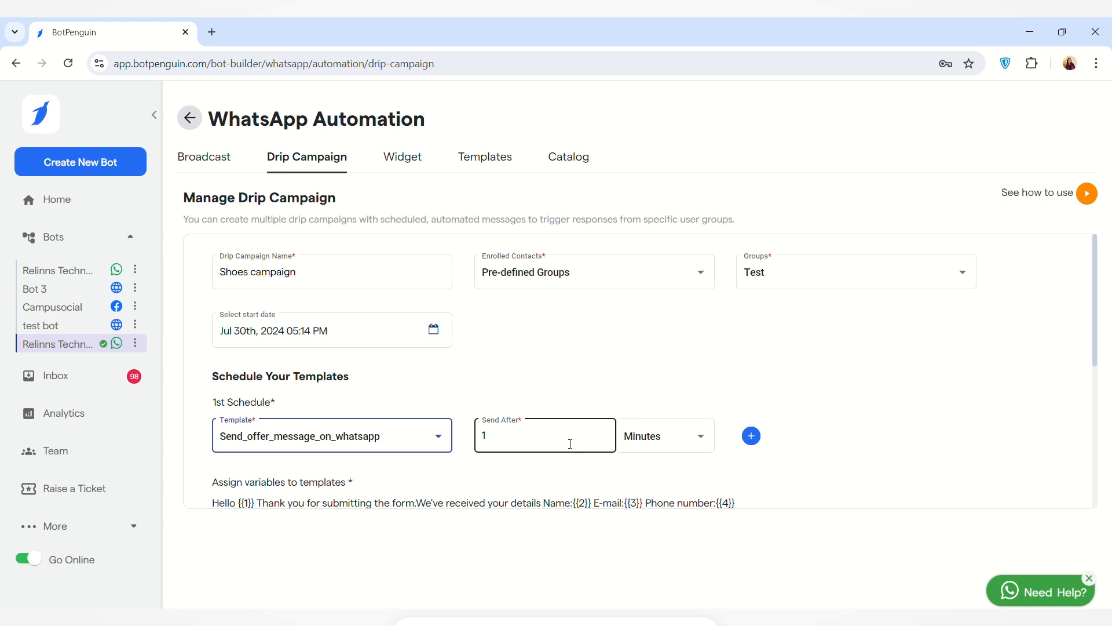
left_click(666, 435)
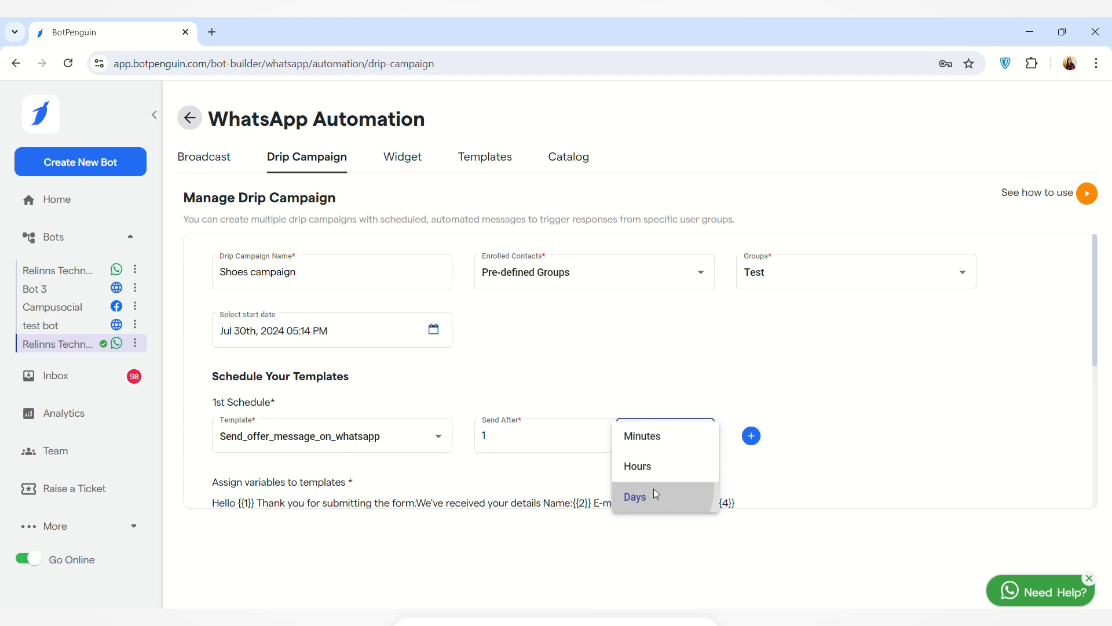
left_click(659, 497)
- Assign Whatsapp Name as the value of template variables {{1}} and {{2}}
scroll(665, 476, "down", 1)
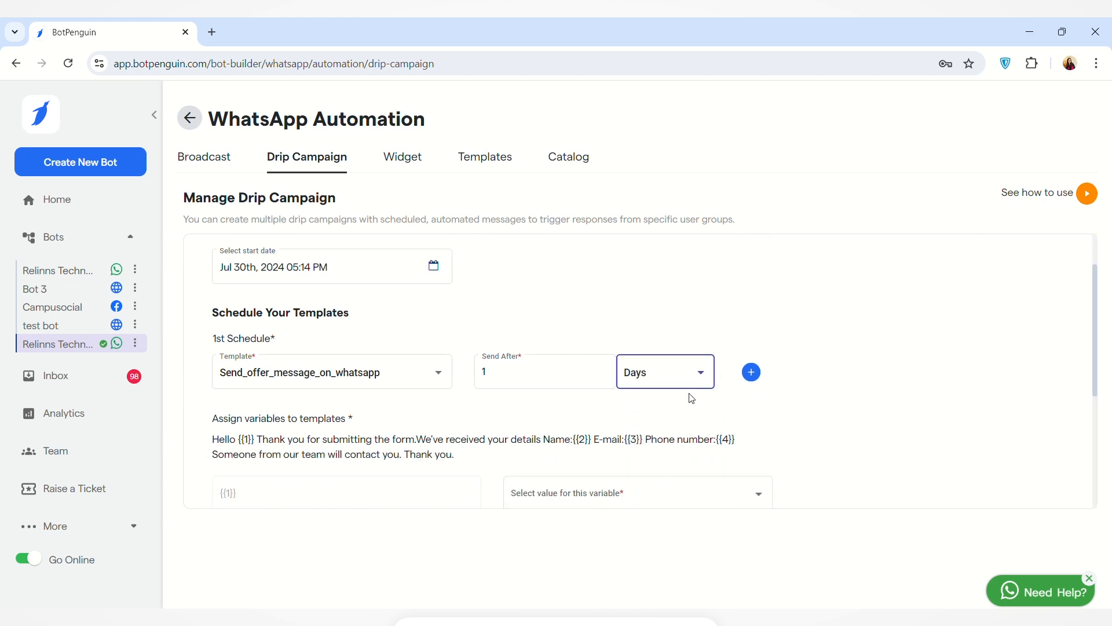
scroll(692, 404, "down", 3)
scroll(347, 342, "up", 1)
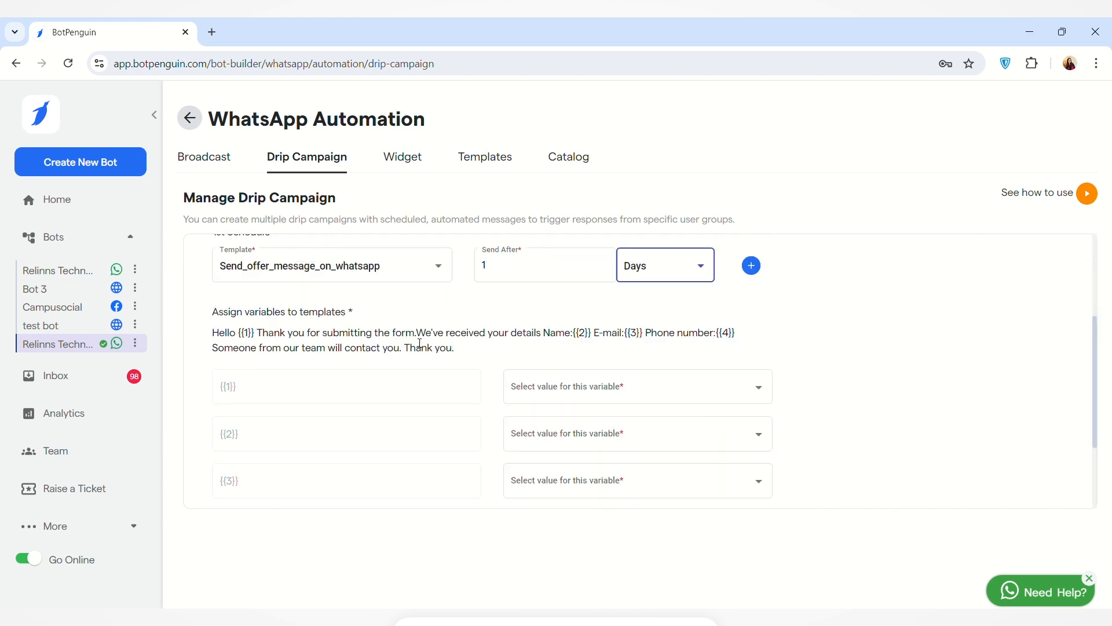
scroll(347, 336, "down", 1)
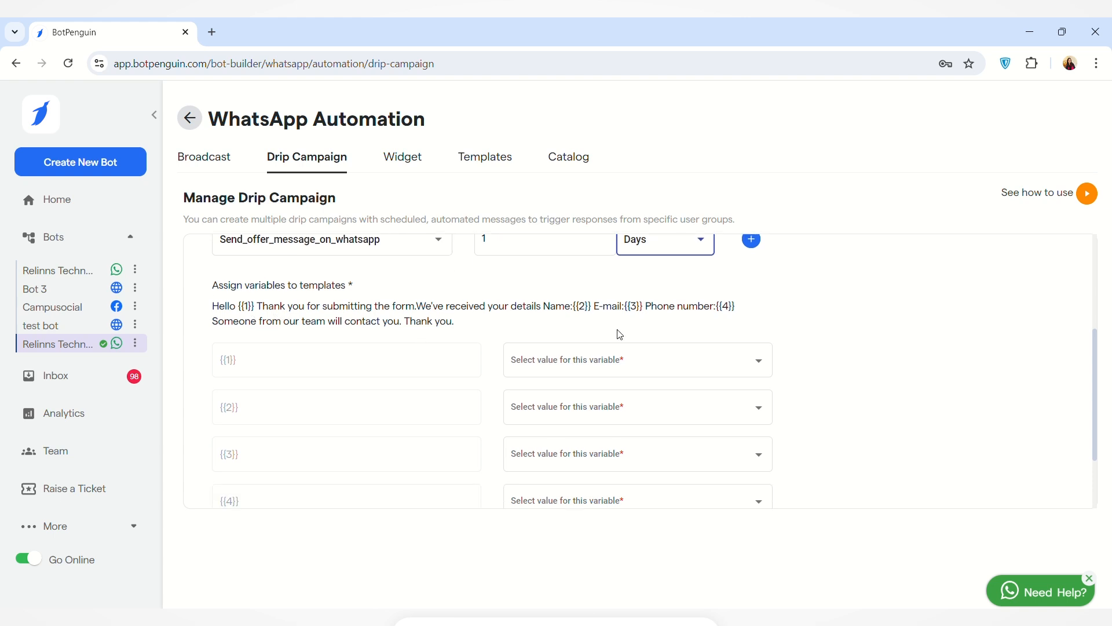
scroll(620, 330, "down", 2)
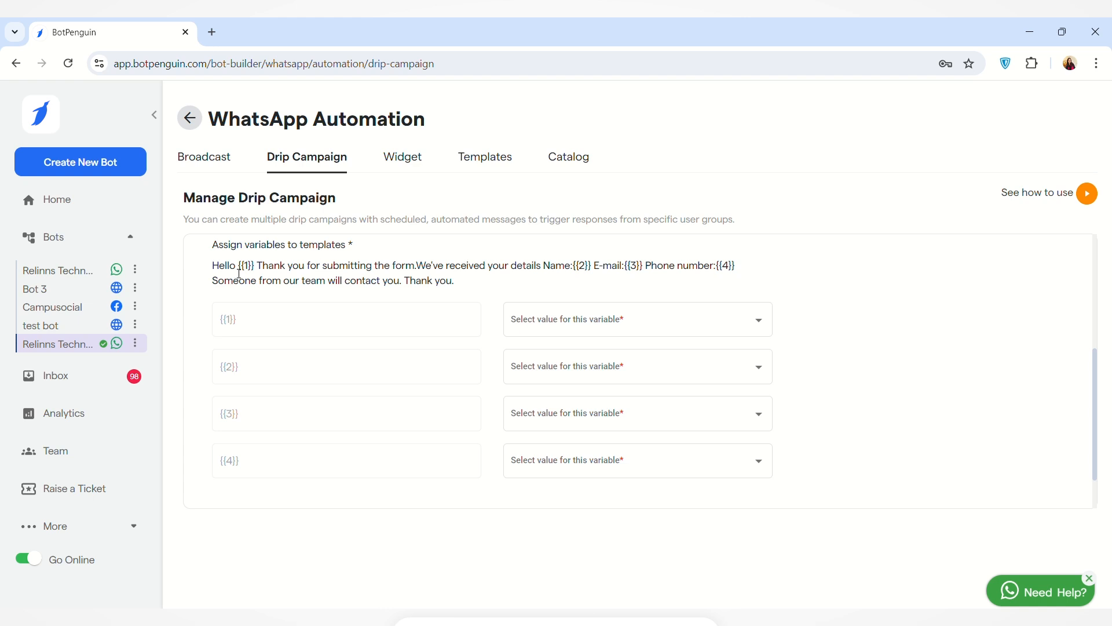
left_click(624, 326)
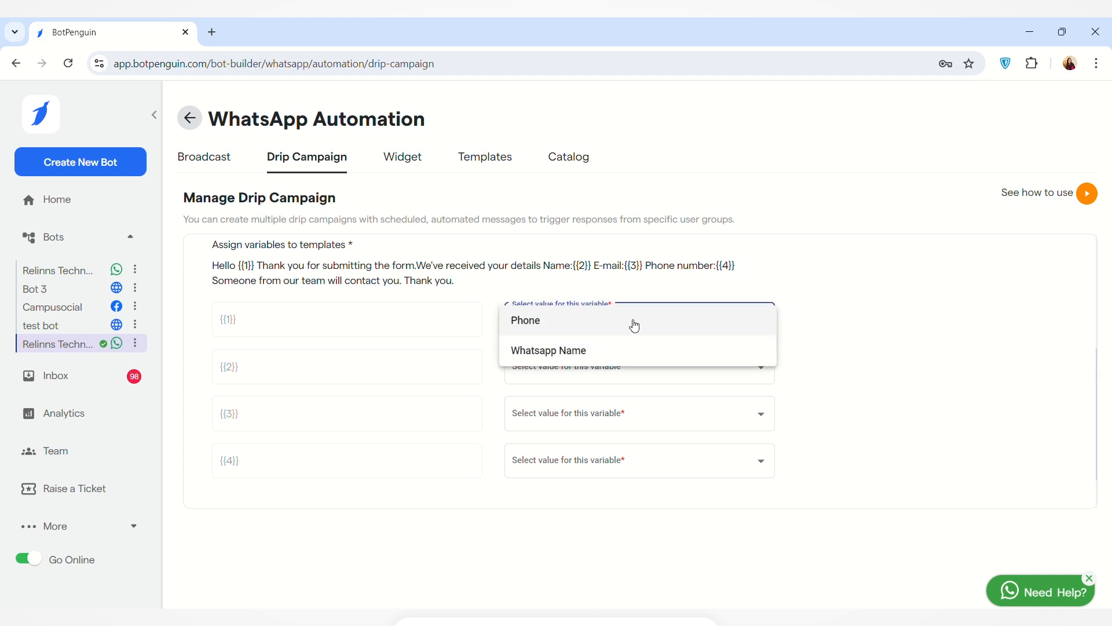
left_click(622, 352)
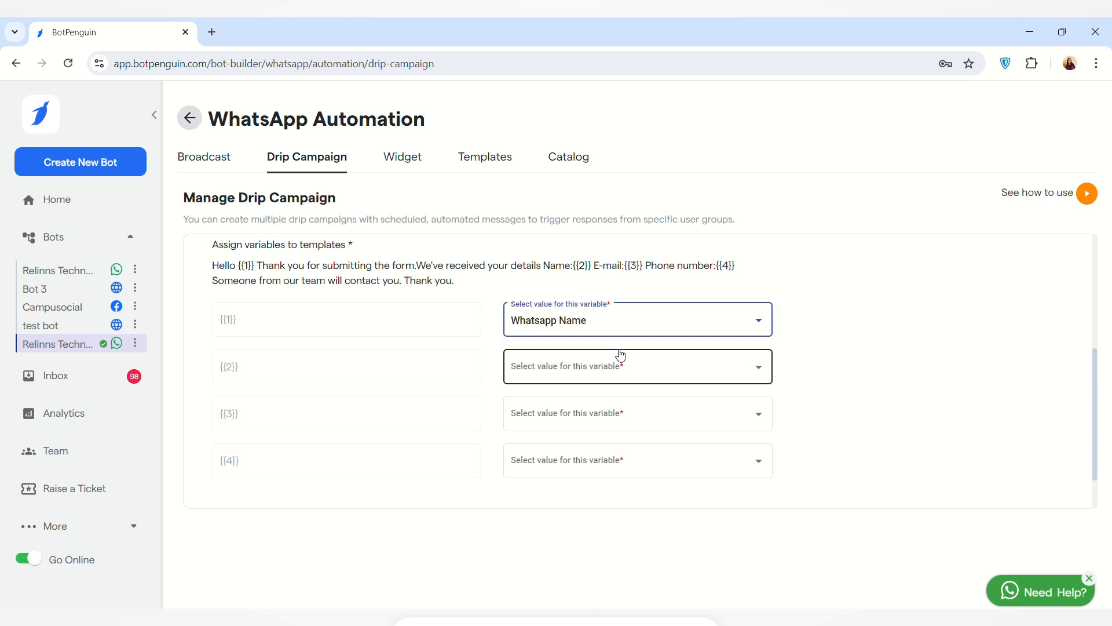
left_click(633, 371)
scroll(633, 373, "up", 2)
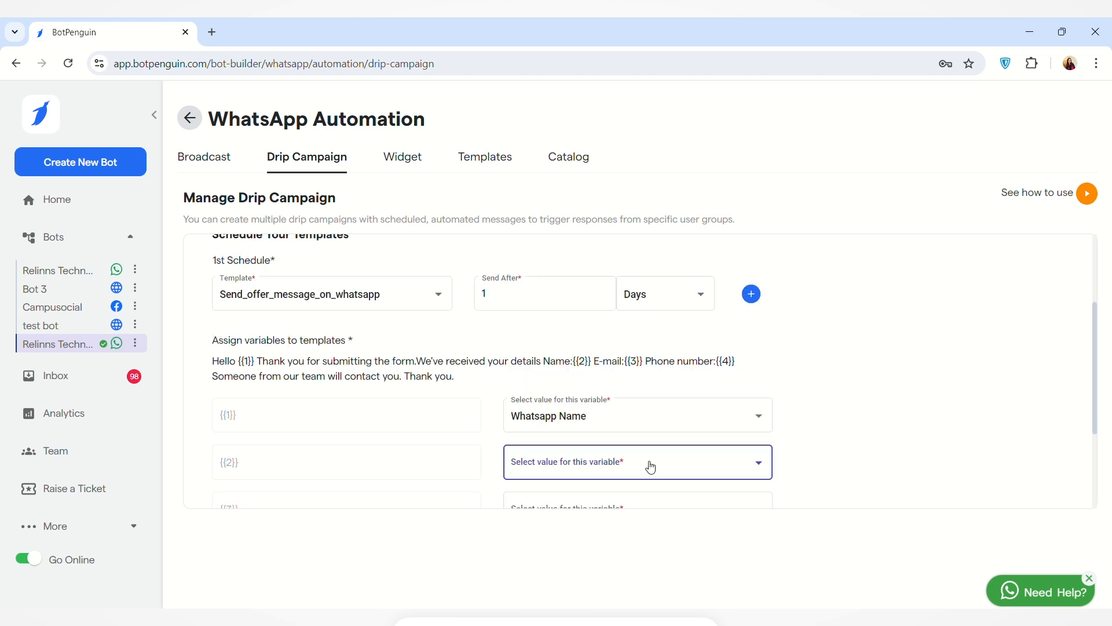
left_click(646, 462)
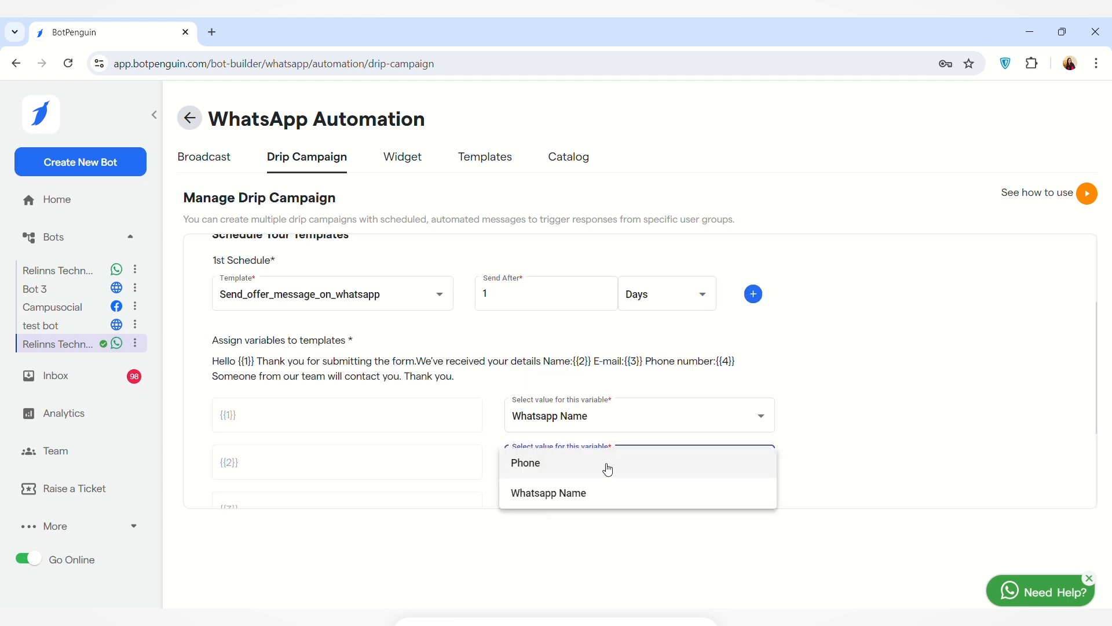
left_click(591, 497)
scroll(625, 457, "down", 1)
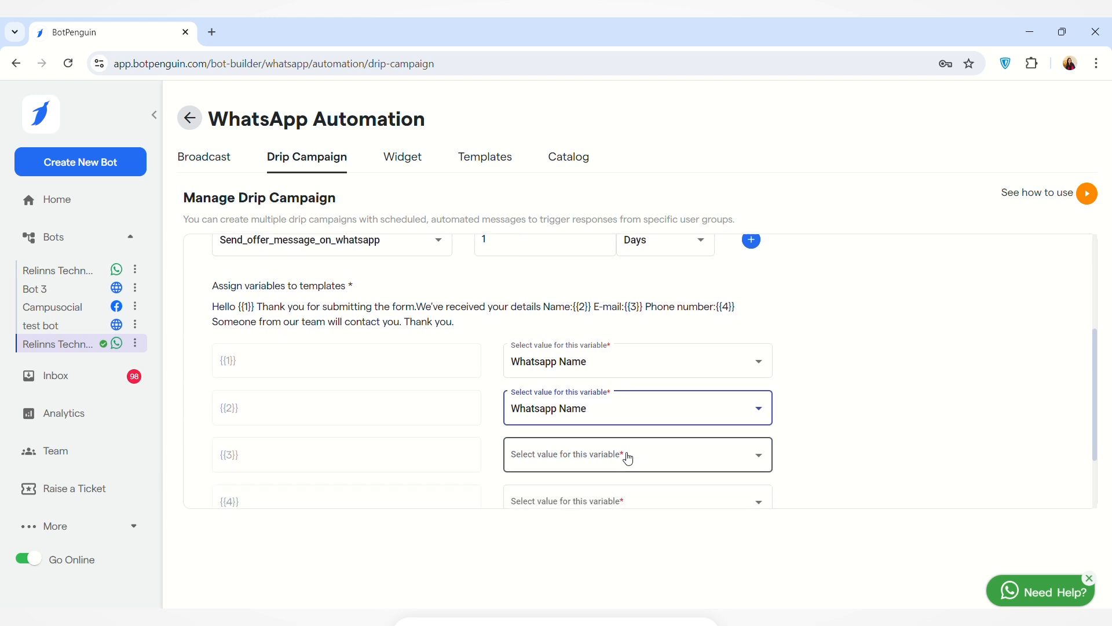
scroll(628, 458, "up", 1)
scroll(624, 457, "down", 1)
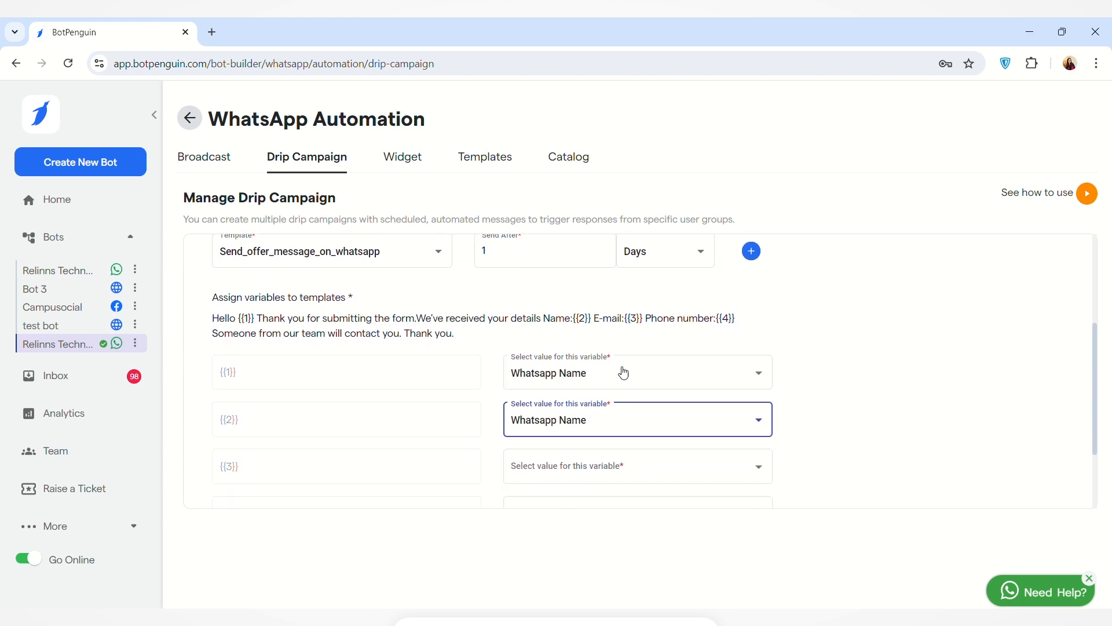
left_click(618, 463)
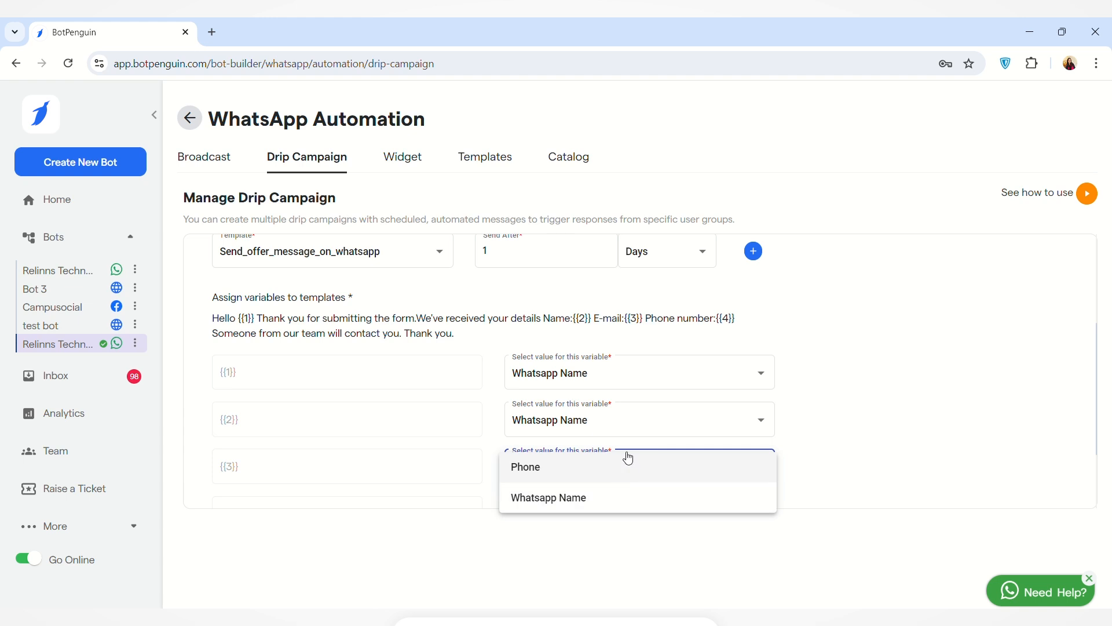
left_click(638, 444)
- Assign Phone as the value of template variable {{4}}
scroll(639, 445, "down", 2)
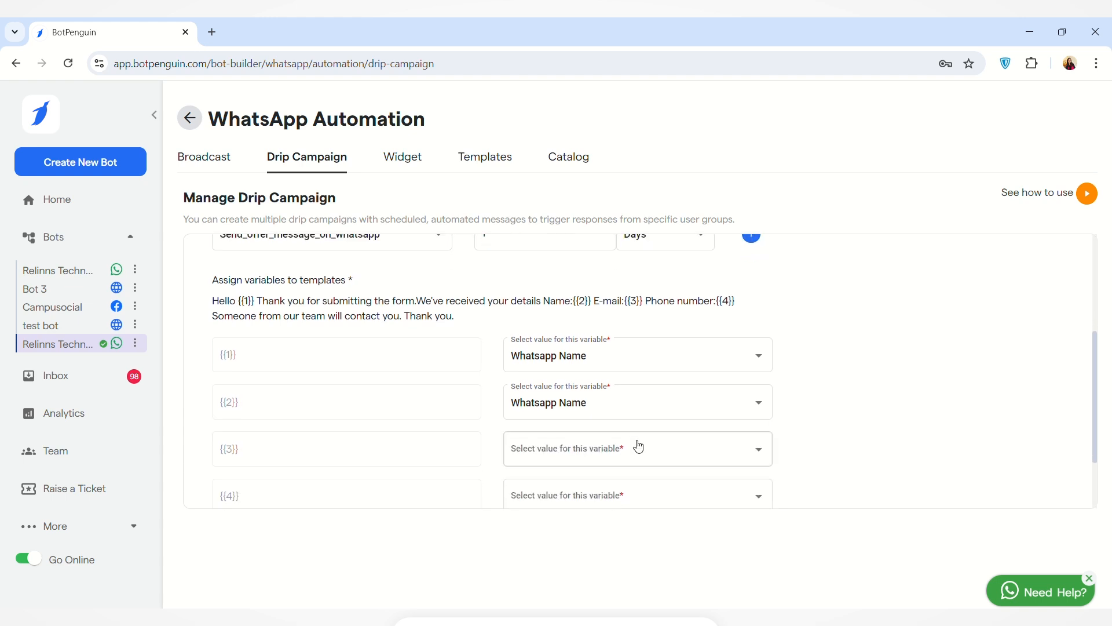
scroll(626, 478, "down", 1)
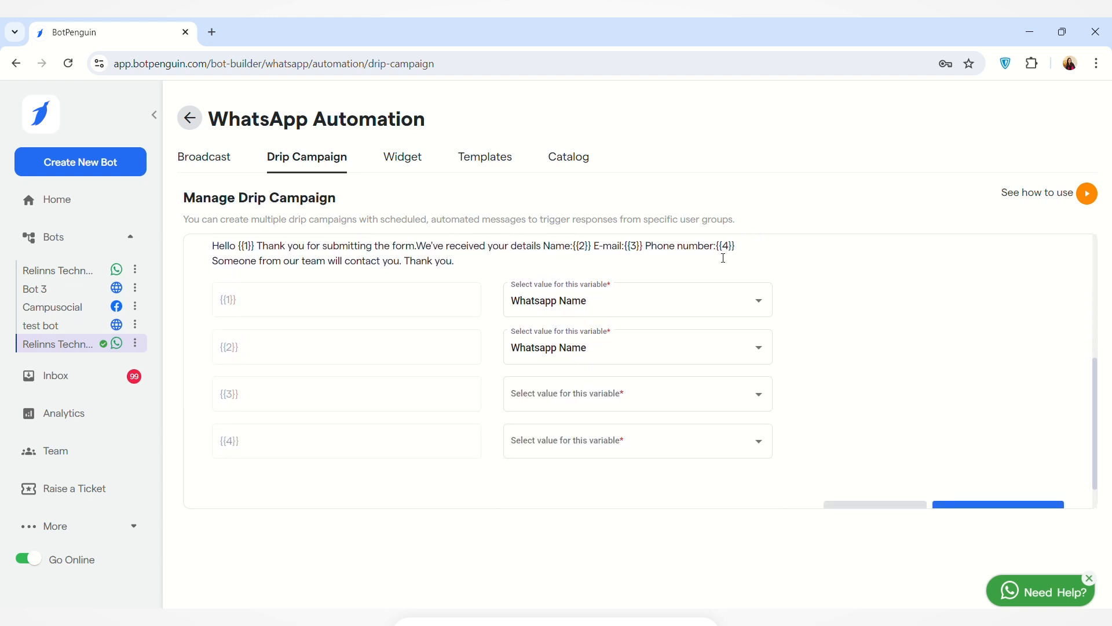
left_click(658, 446)
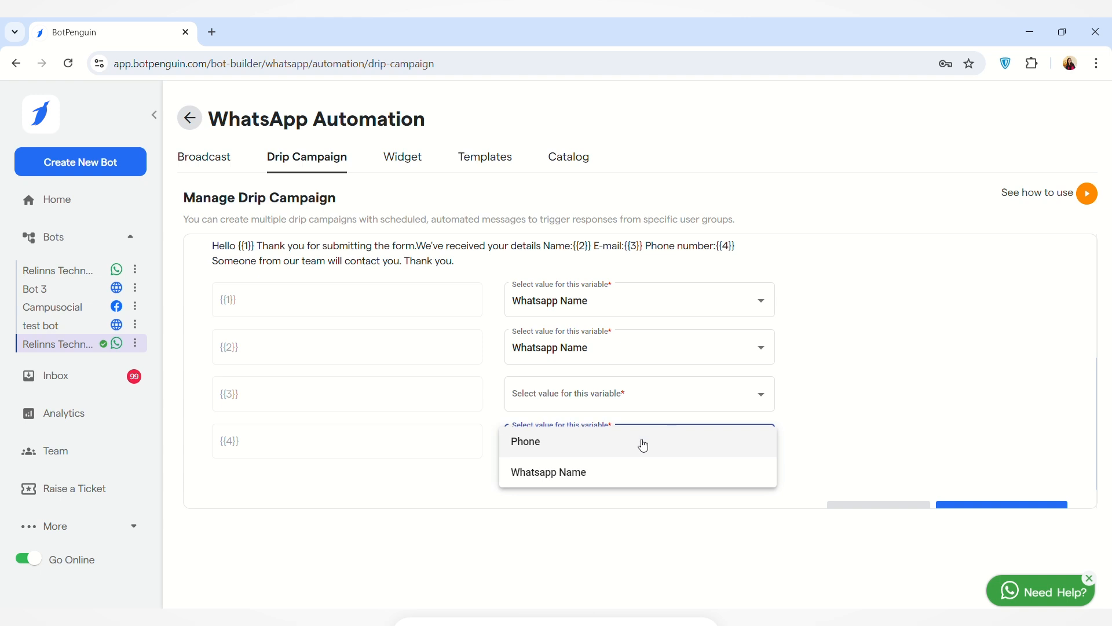
left_click(641, 444)
- Add a 2nd schedule to the drip campaign's template scheduling
scroll(666, 413, "down", 1)
scroll(666, 413, "up", 2)
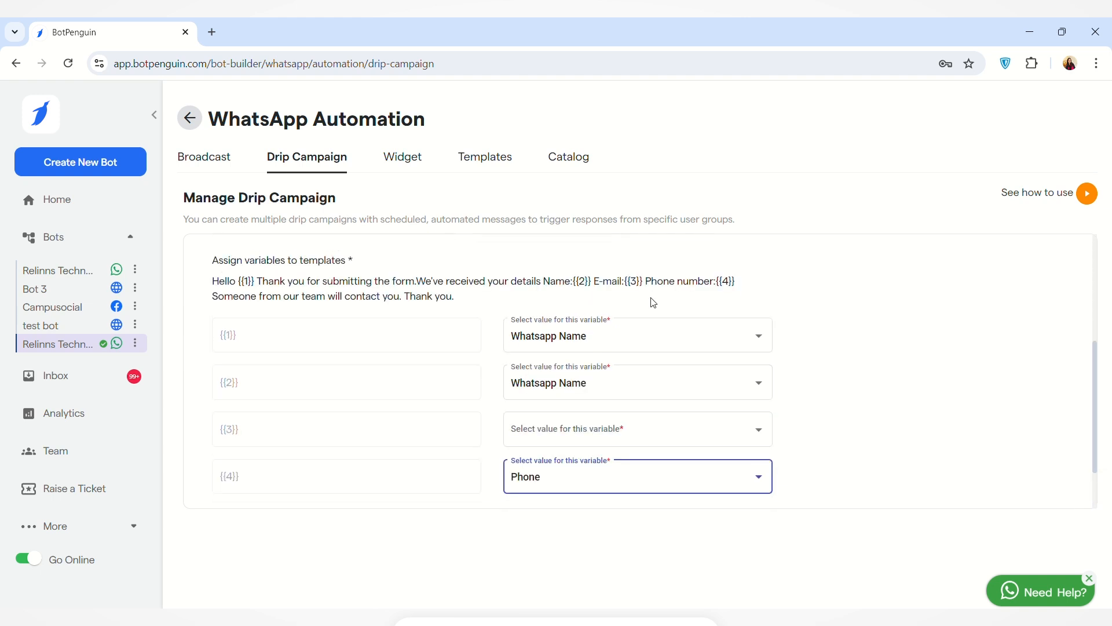
scroll(645, 339, "up", 6)
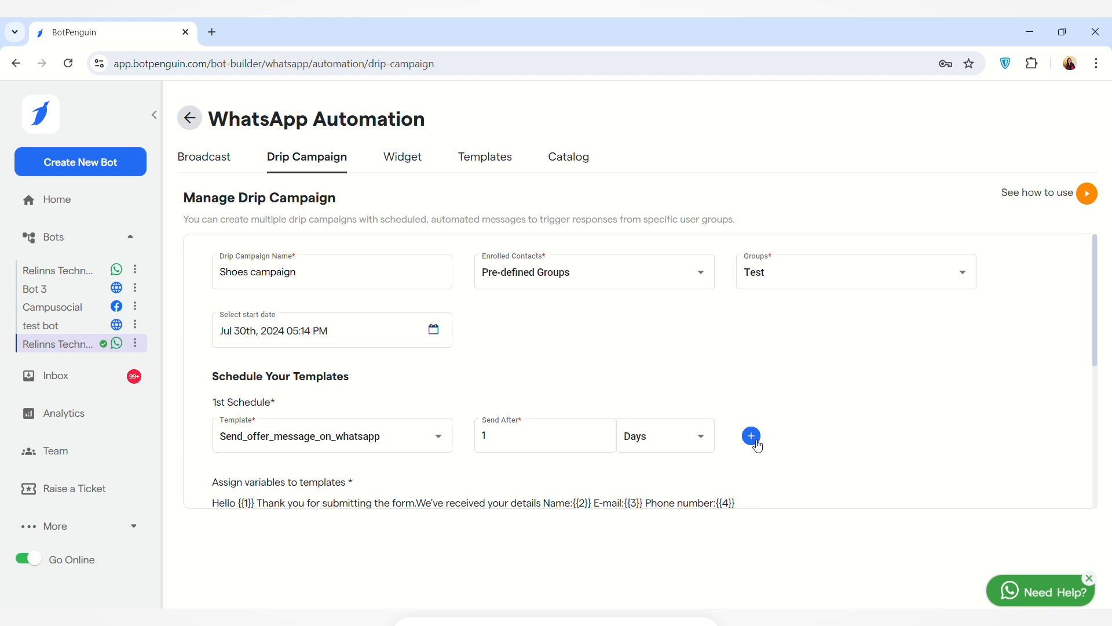
left_click(757, 442)
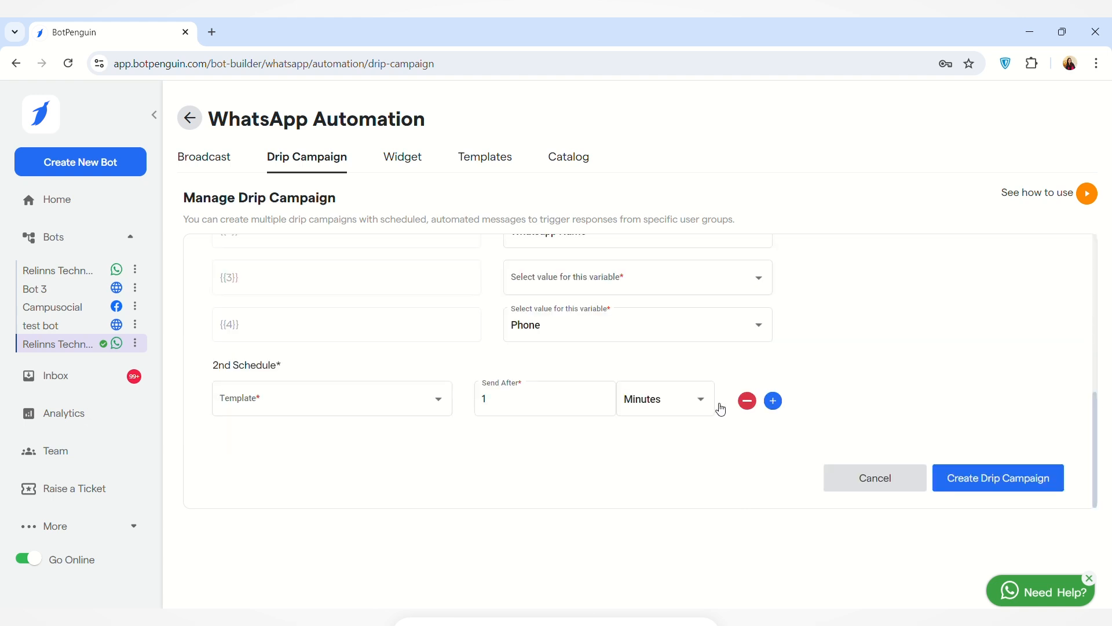
- Add a 3rd, 4th and 5th schedule to the drip campaign's template scheduling
left_click(772, 401)
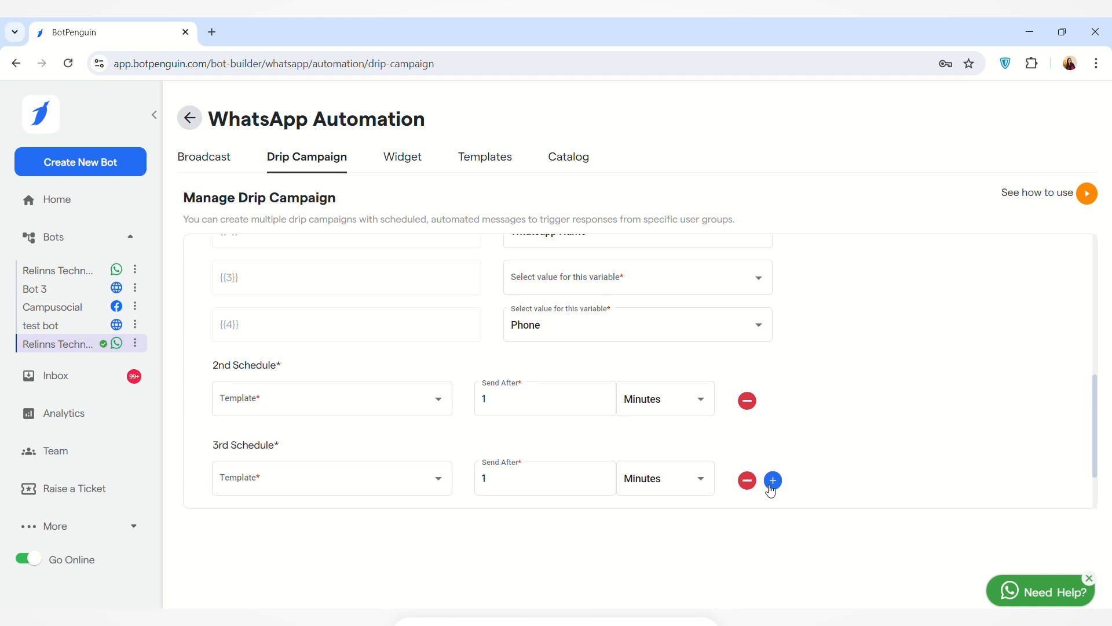
left_click(771, 482)
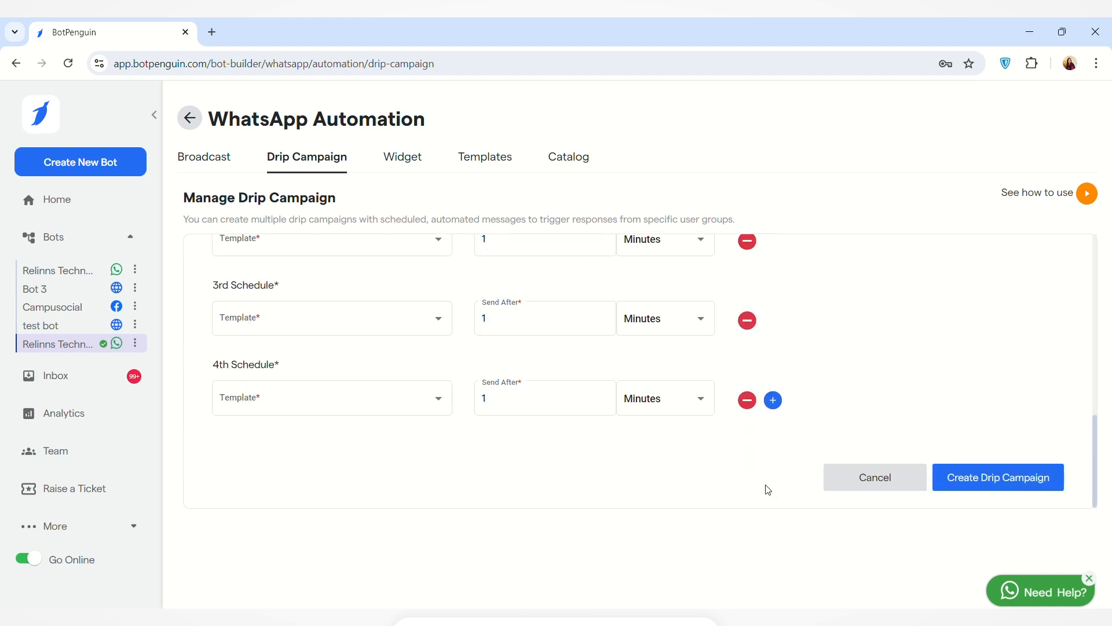
left_click(774, 401)
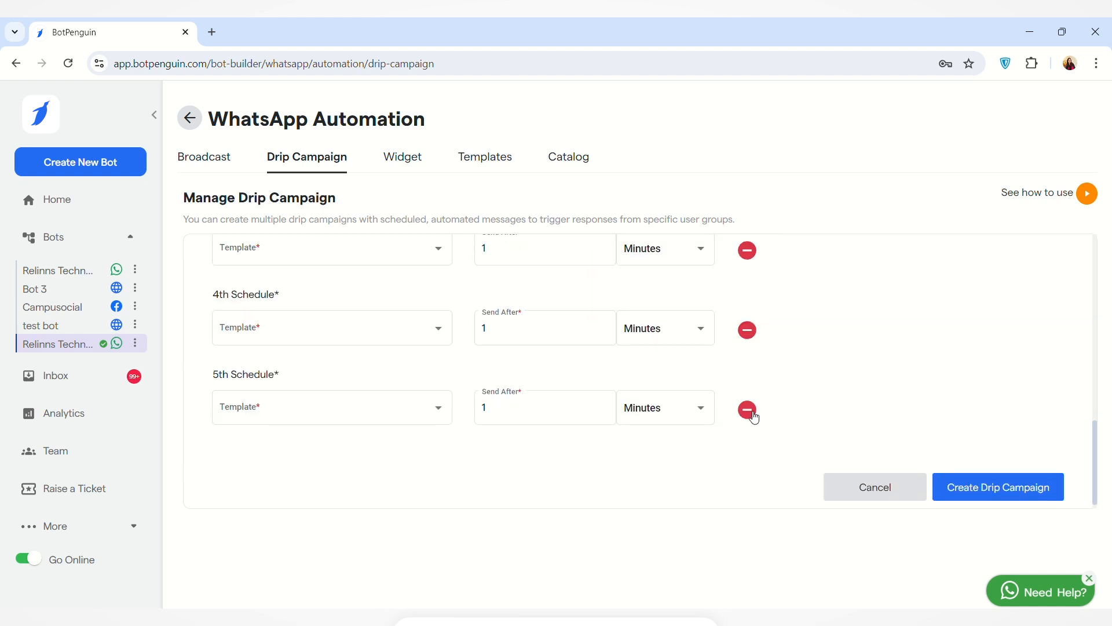
- Remove the surplus schedules from the end of the drip campaign's template scheduling, starting with the 5th
left_click(748, 410)
left_click(753, 409)
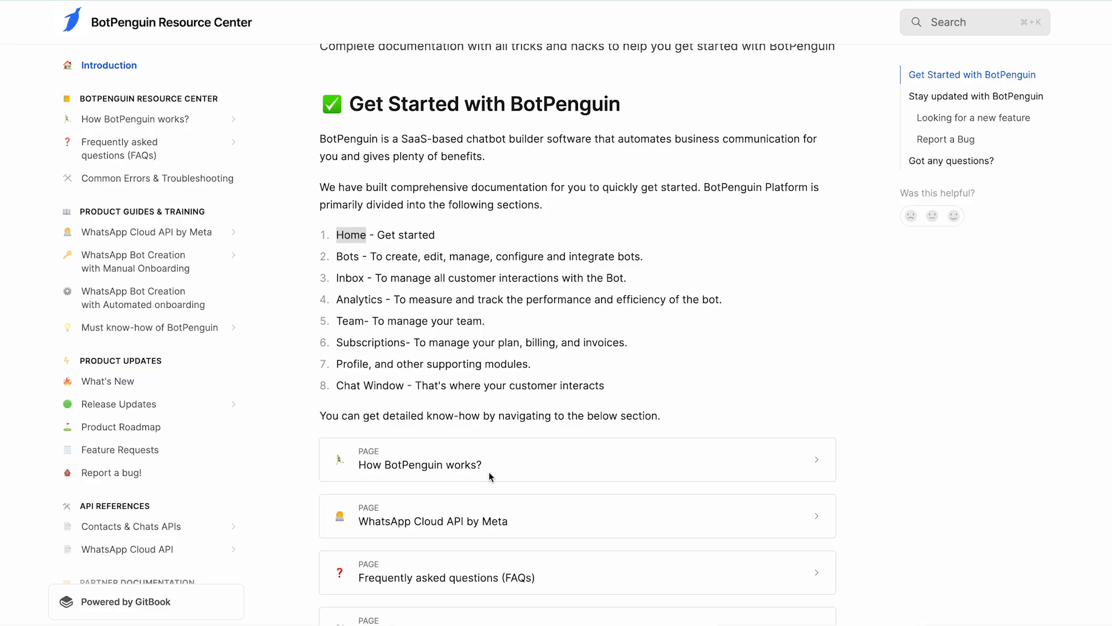
scroll(489, 476, "down", 13)
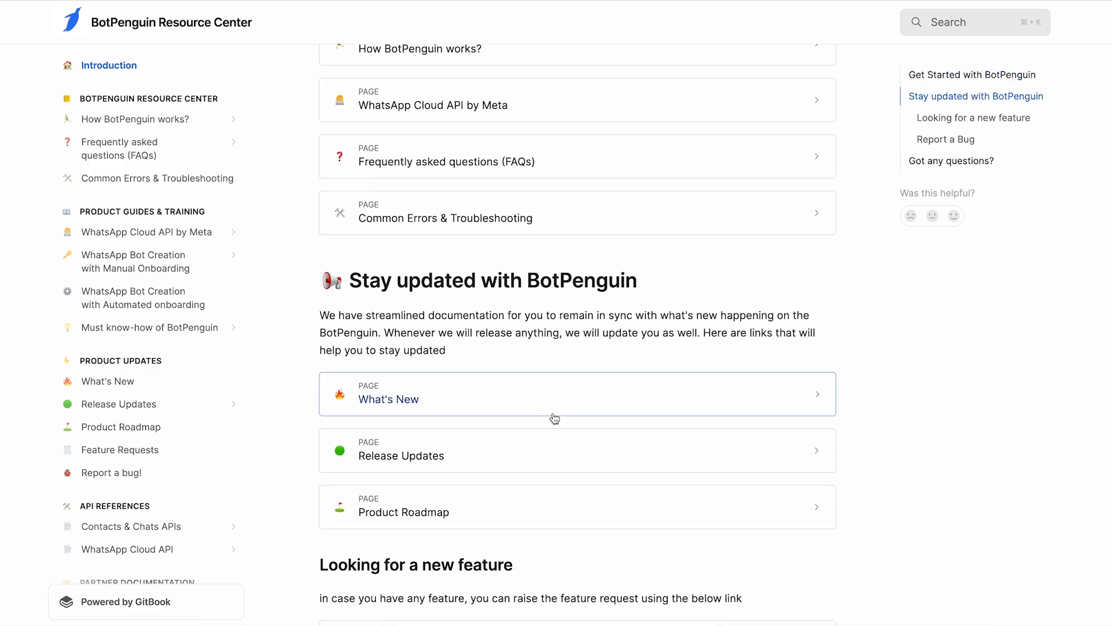
scroll(554, 417, "up", 15)
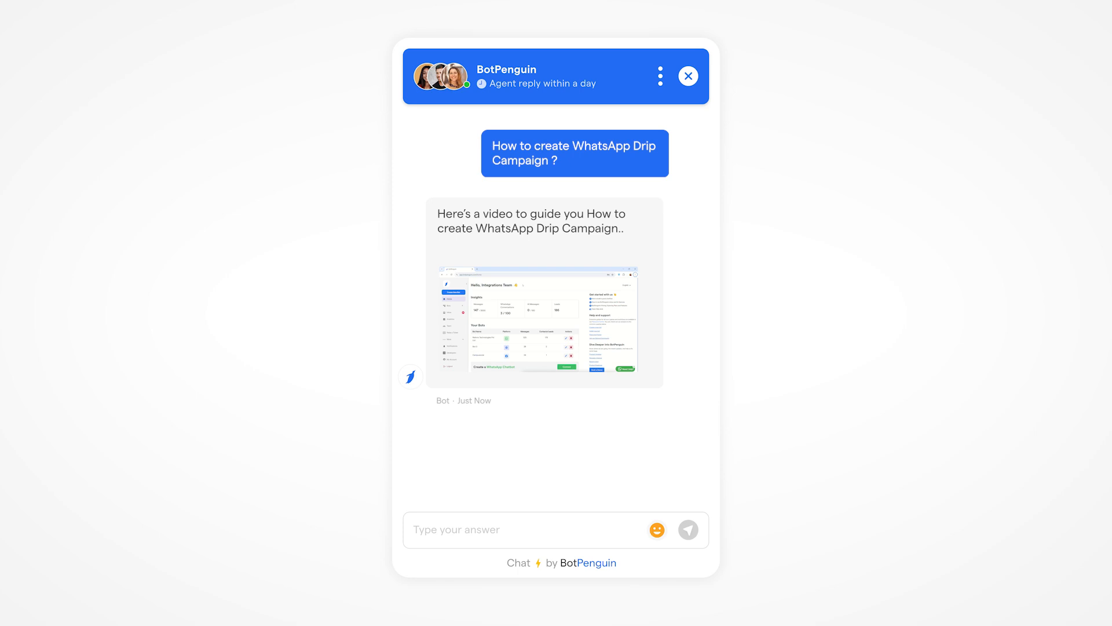
key("Return")
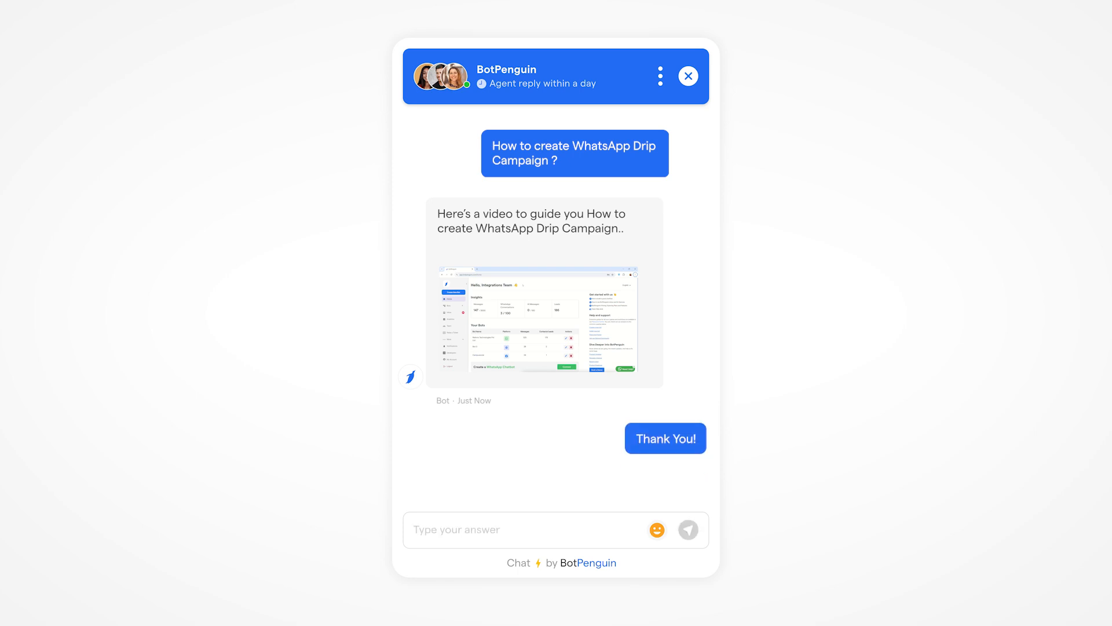